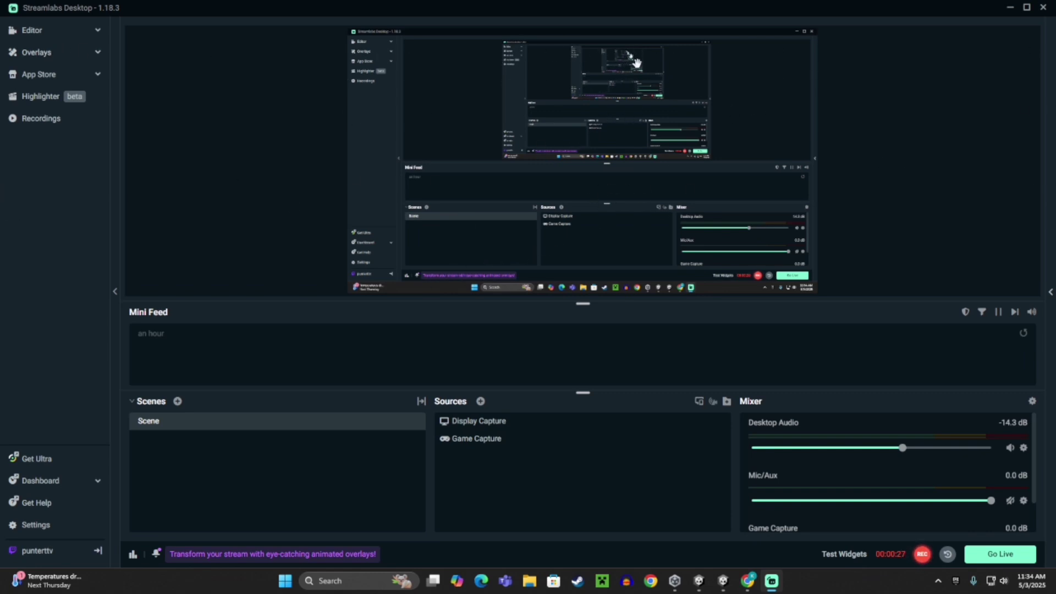
Switch to Unity and create an empty object named "long arms" as a child of mods.
left_click(724, 581)
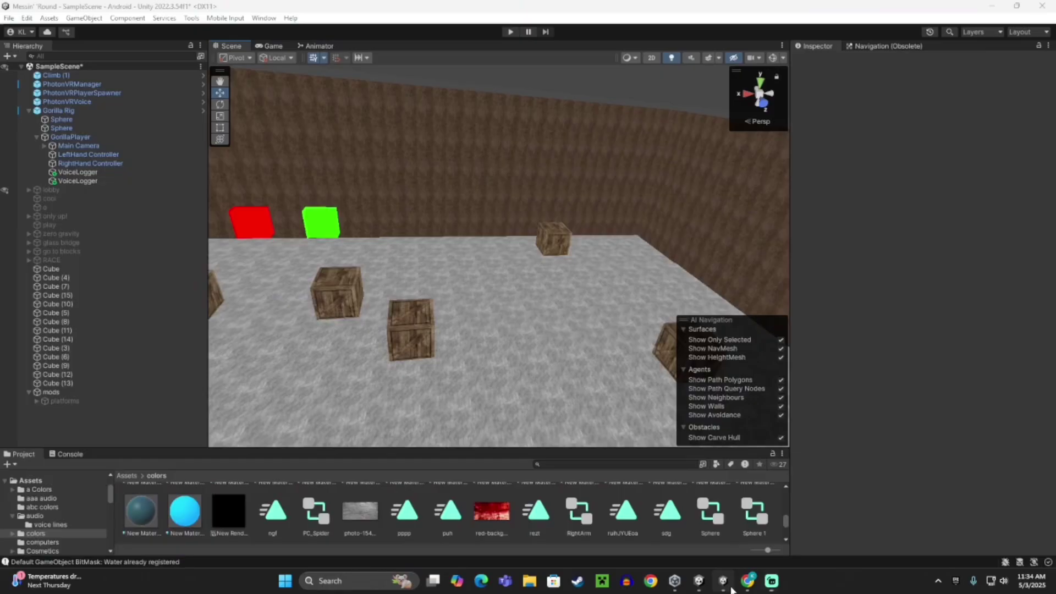
right_click_drag(518, 330, 393, 312)
key("s")
key("w")
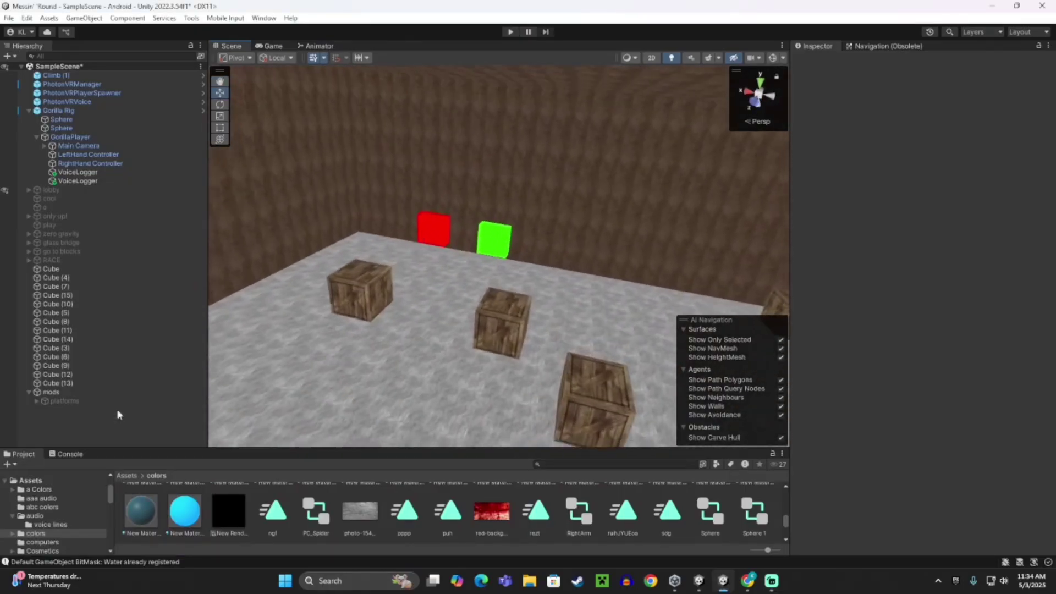
right_click(53, 394)
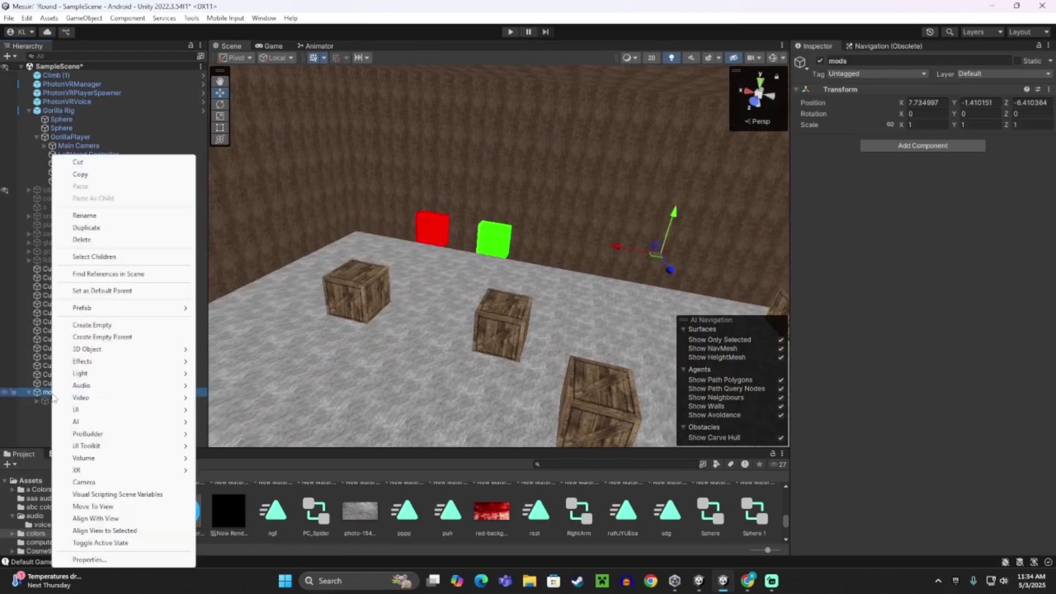
left_click(93, 325)
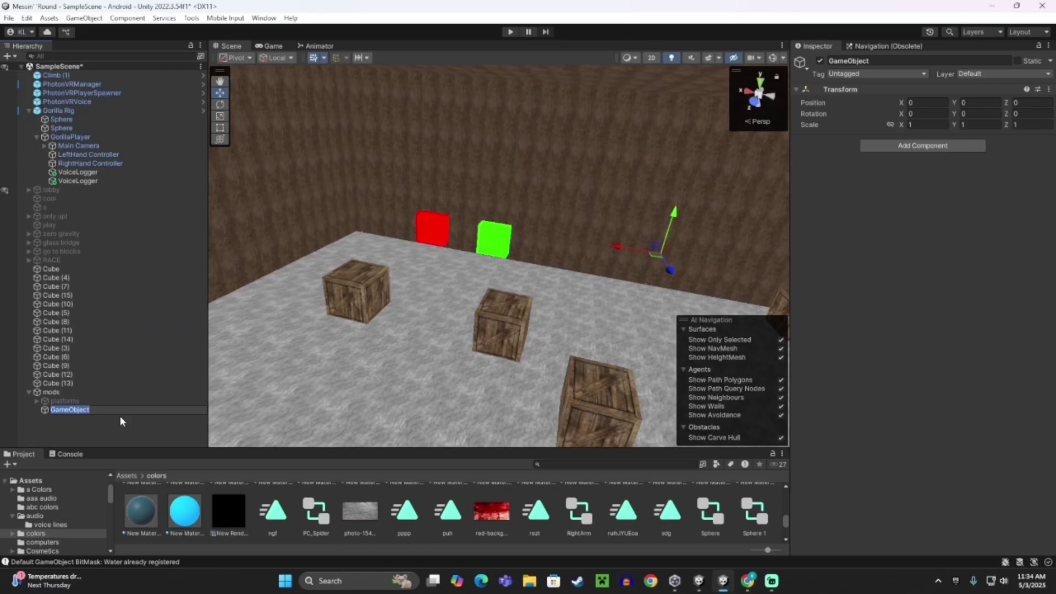
type("long arms")
key("Return")
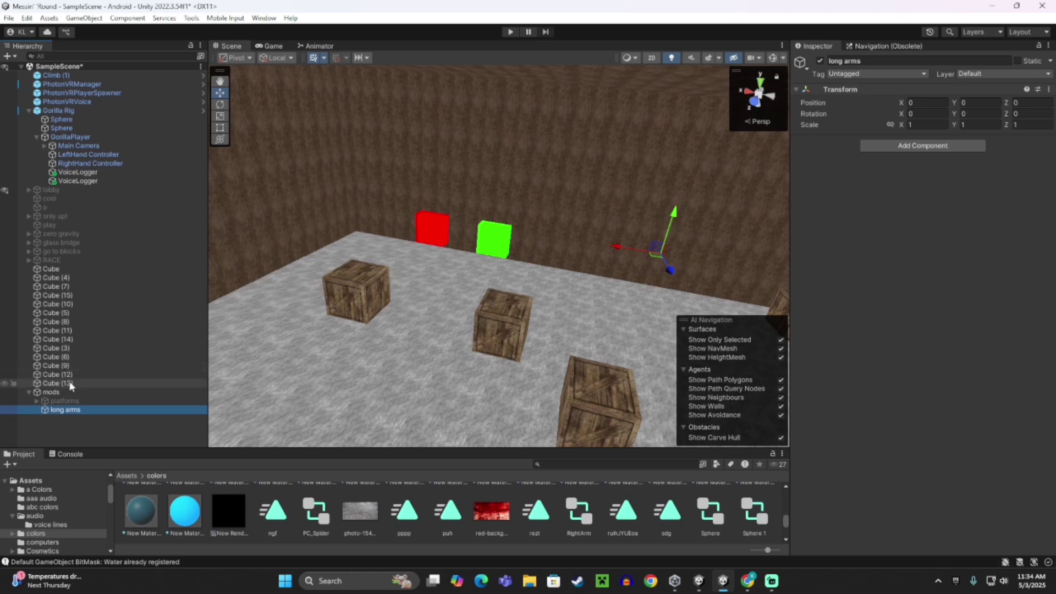
left_click(143, 430)
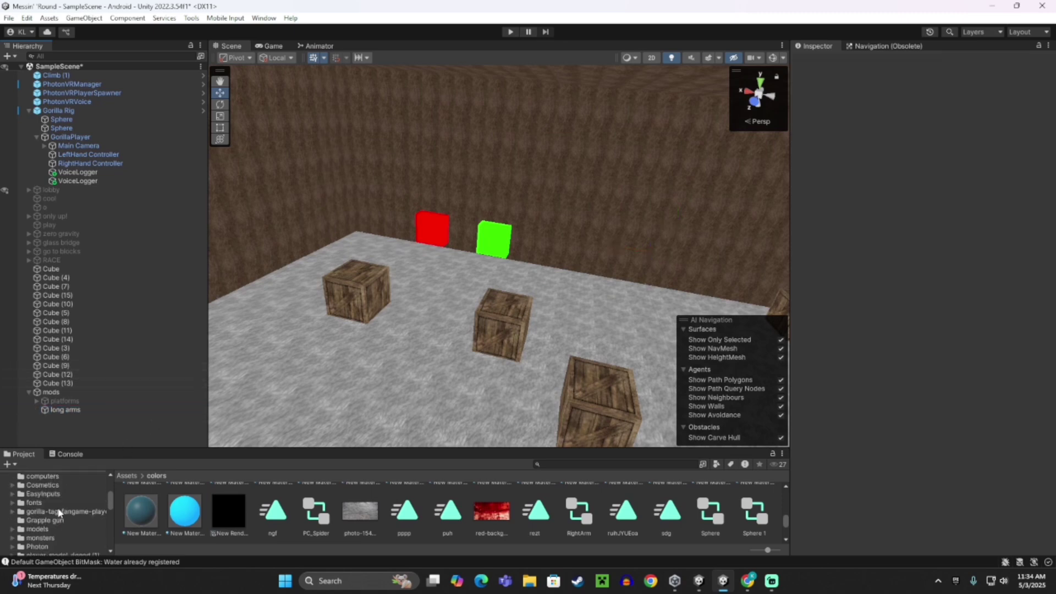
Switch to the Long arms document in Google Docs and copy its entire script code.
left_click(750, 587)
scroll(365, 397, "down", 2)
scroll(364, 397, "up", 2)
left_click_drag(318, 196, 455, 414)
right_click(358, 247)
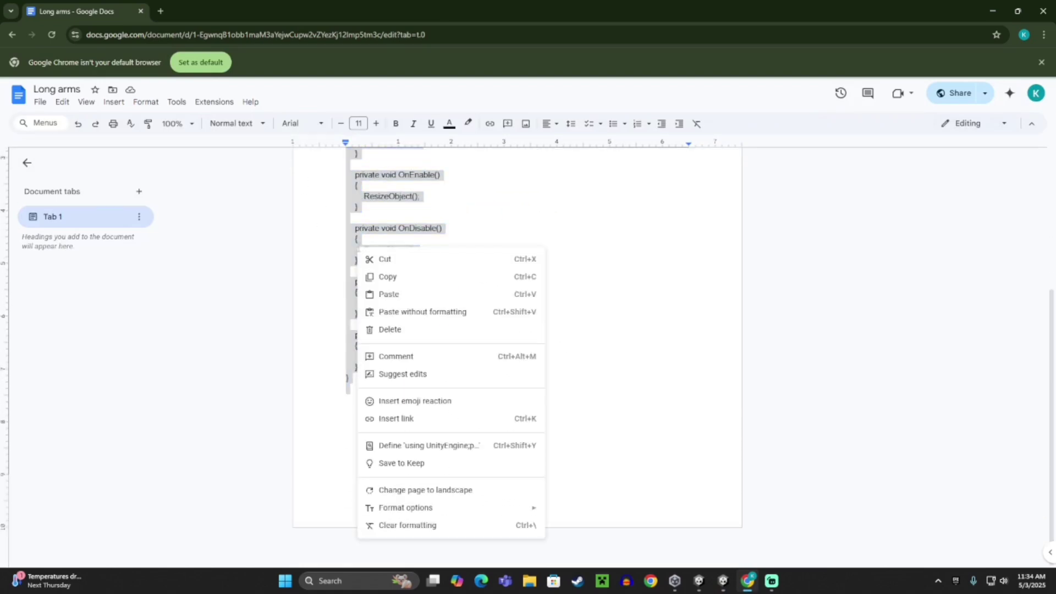
left_click(388, 276)
Return to Unity and create a C# script named LongerArms in the scripts folder under Assets.
left_click(723, 581)
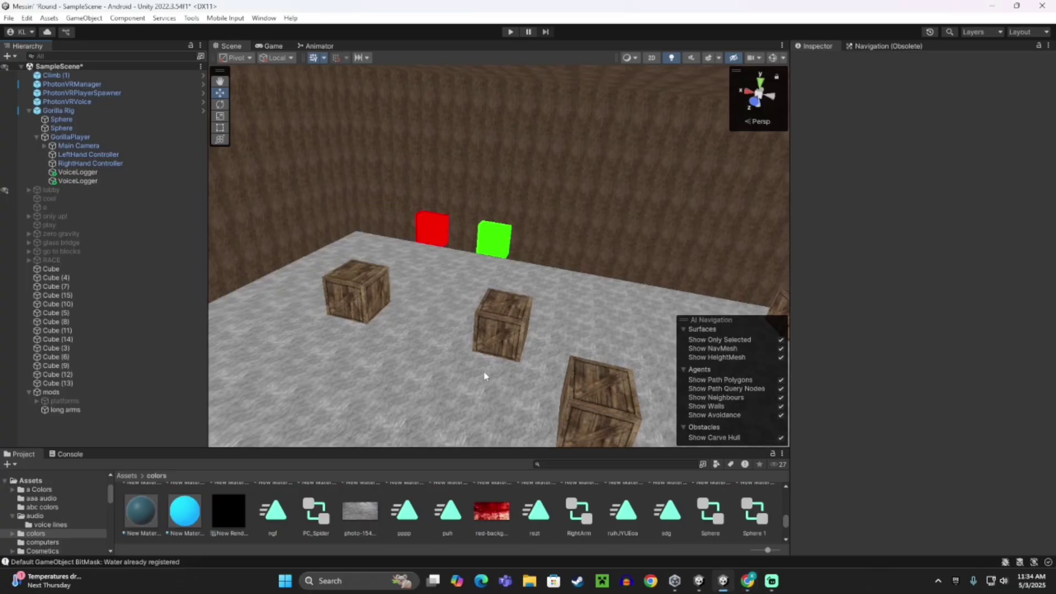
scroll(55, 512, "up", 2)
left_click(30, 513)
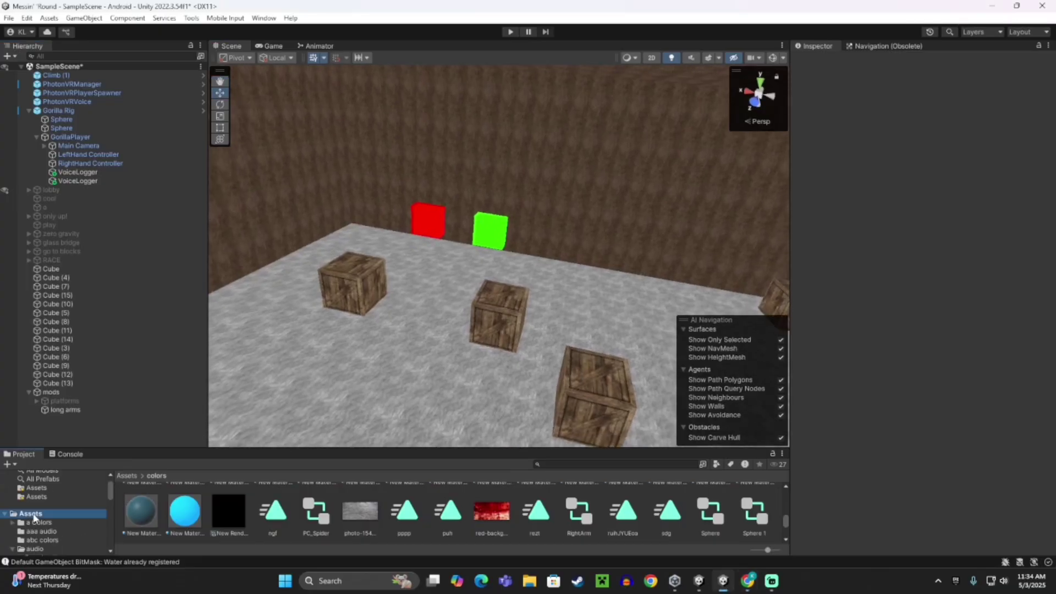
double_click(316, 514)
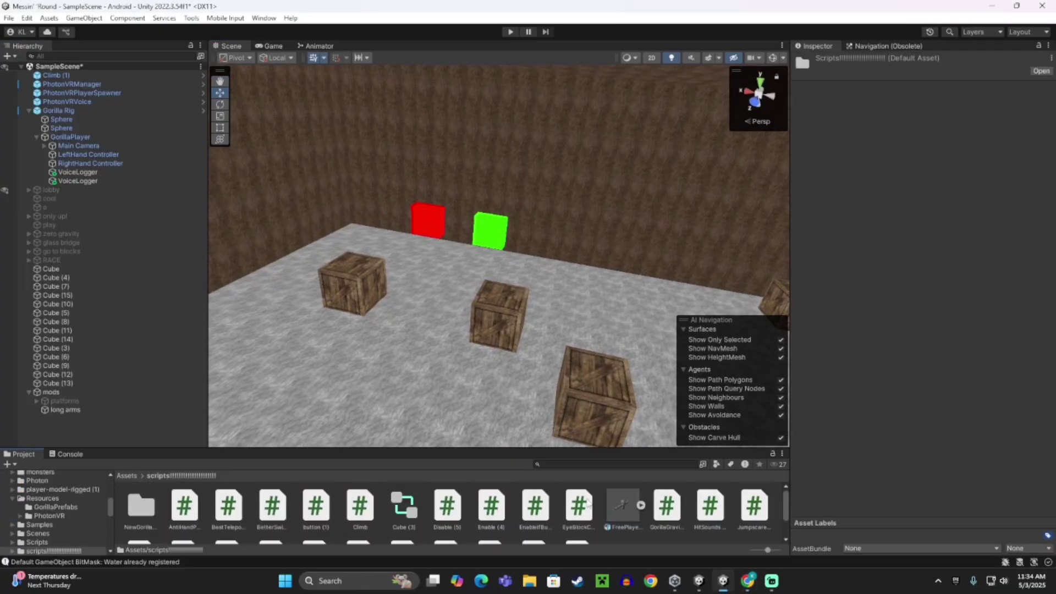
scroll(618, 523, "down", 2)
right_click(619, 523)
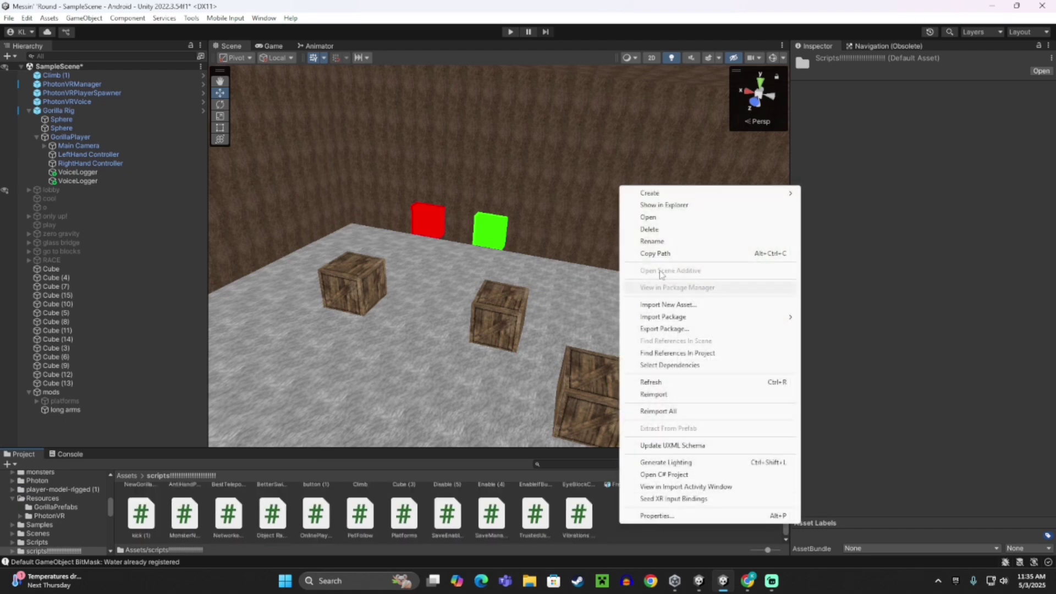
mouse_move(659, 194)
left_click(837, 66)
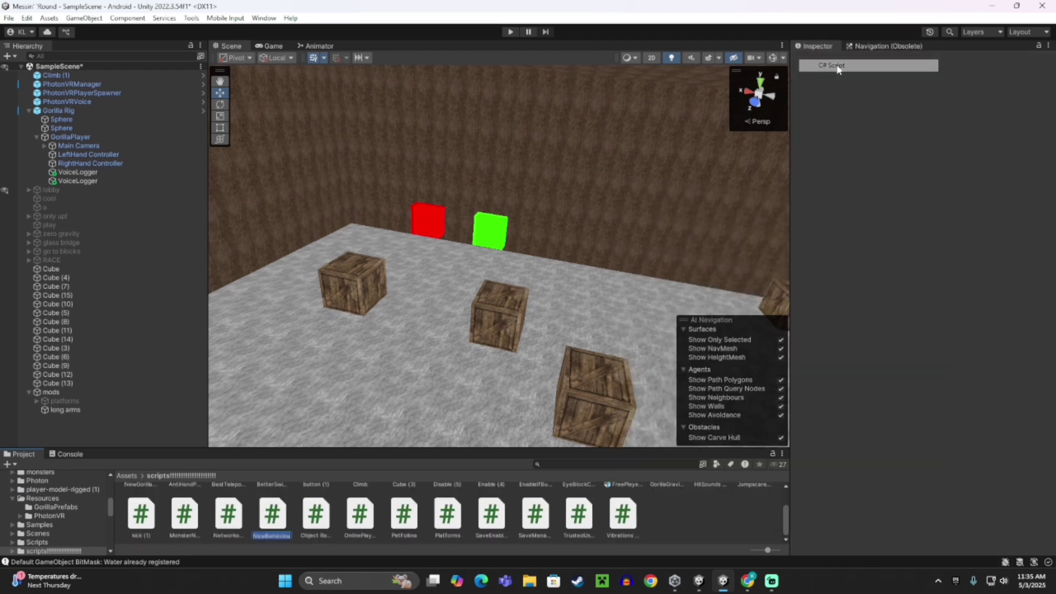
mouse_move(669, 588)
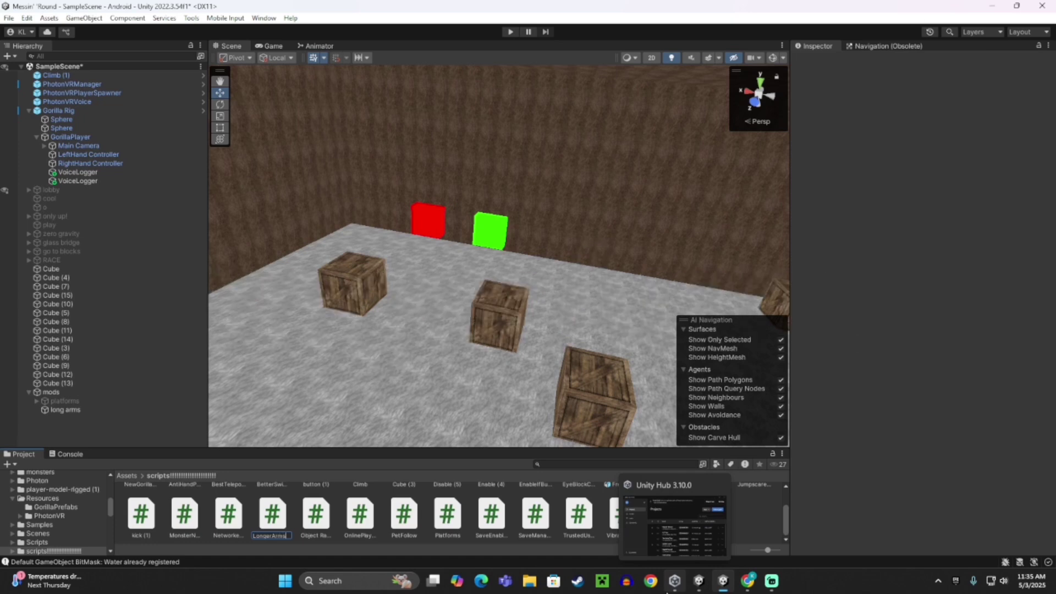
key("Return")
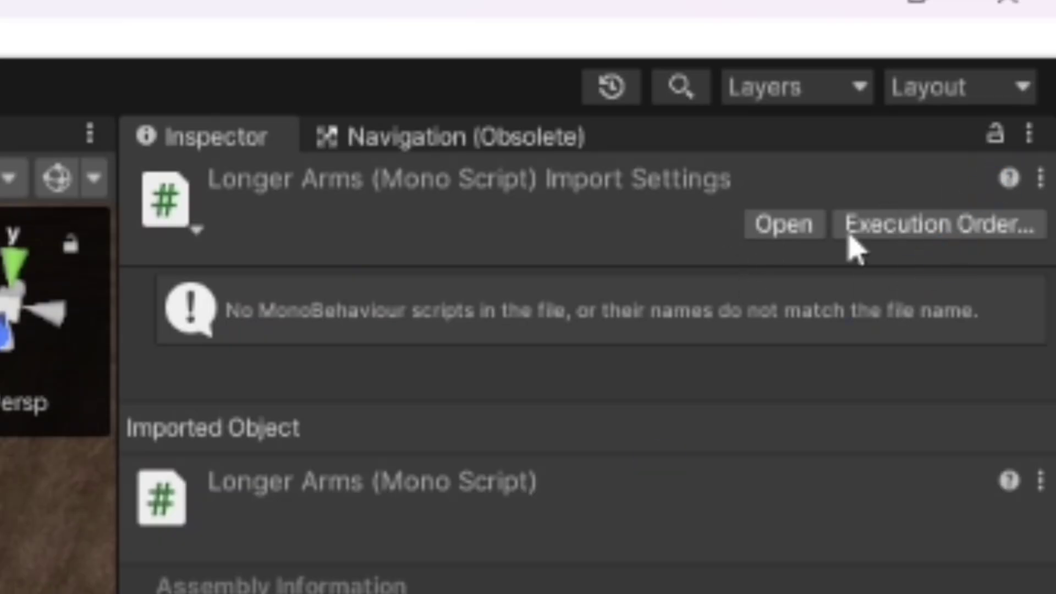
Replace all the default code in the LongerArms script with the copied code, save the file and close the text editor.
left_click(787, 226)
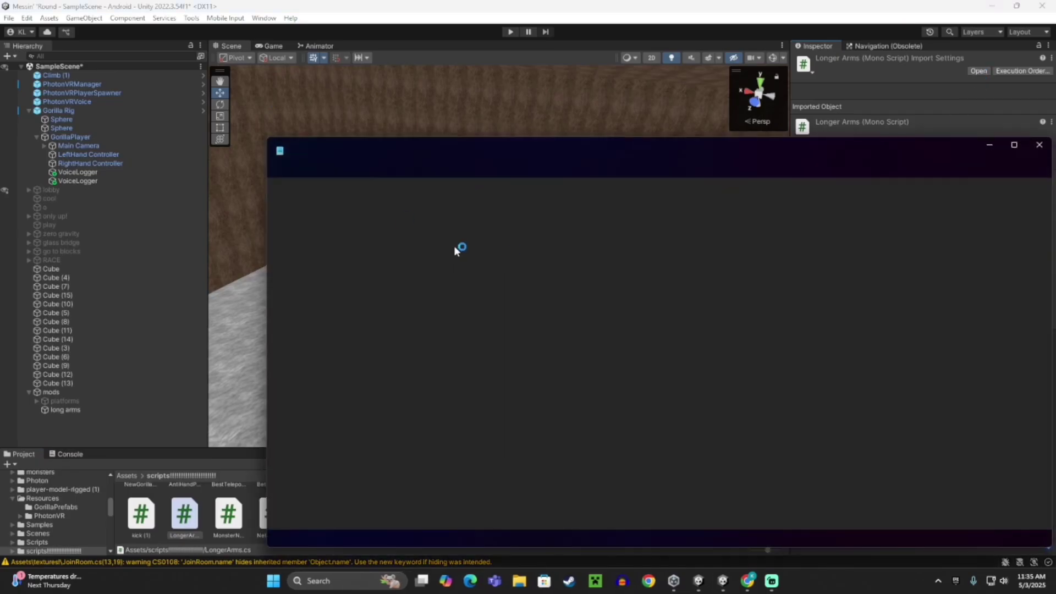
left_click_drag(280, 187, 320, 407)
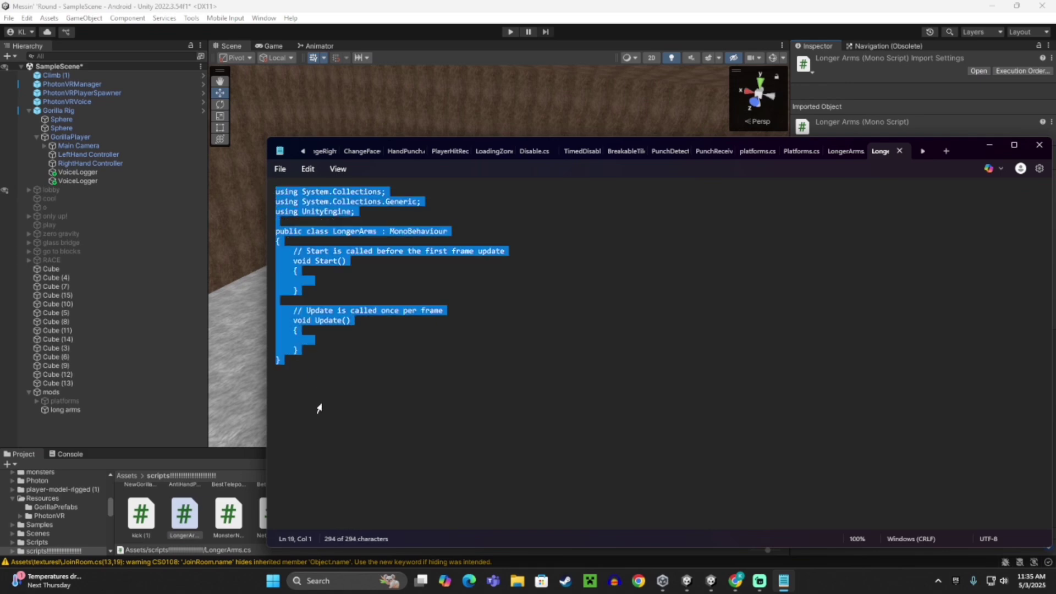
key("BackSpace")
right_click(292, 193)
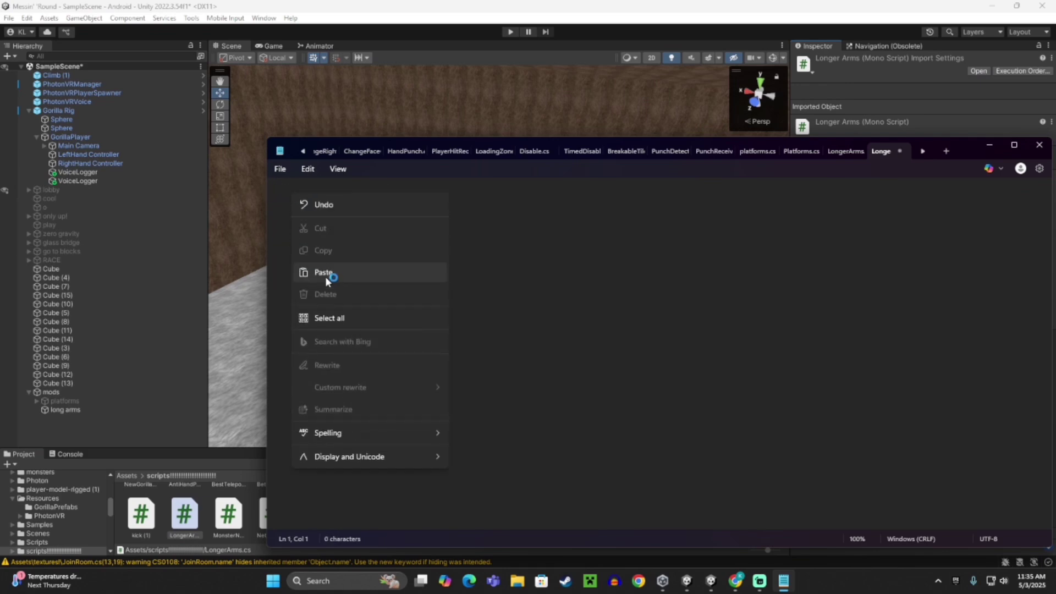
left_click(325, 275)
scroll(464, 345, "up", 2)
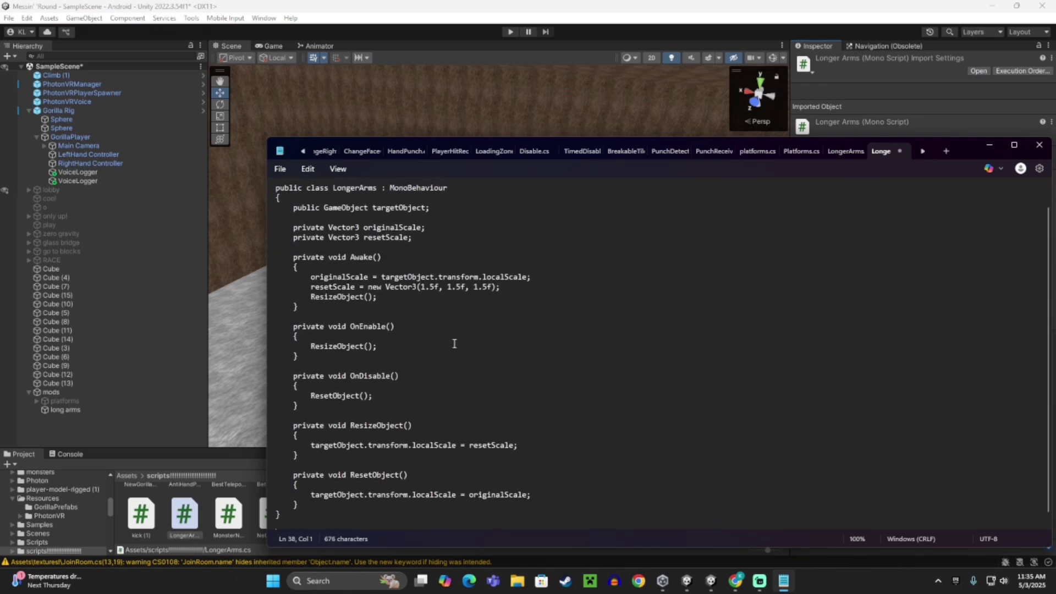
left_click(287, 171)
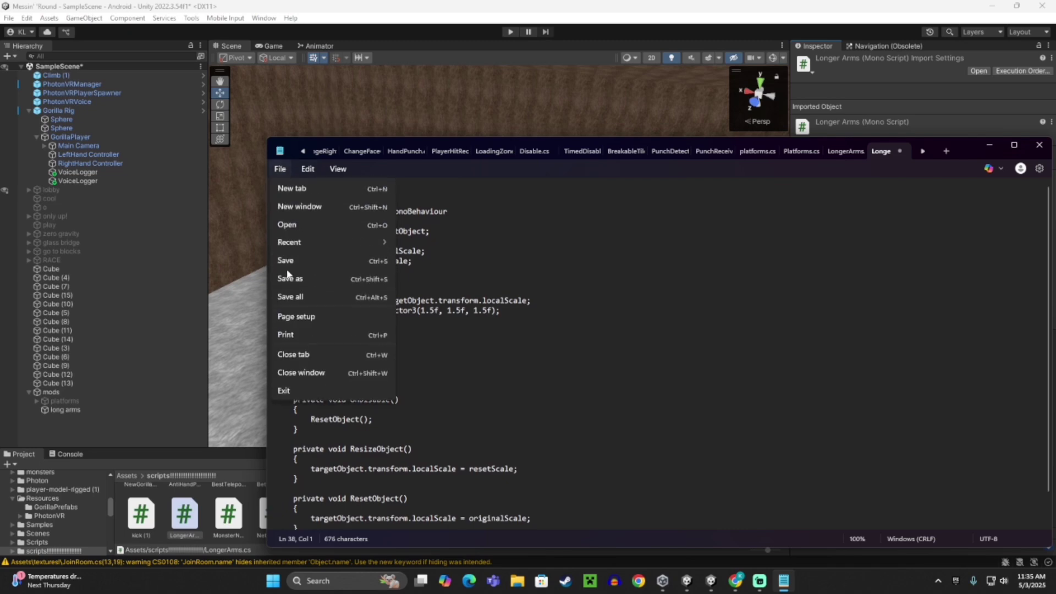
left_click(287, 261)
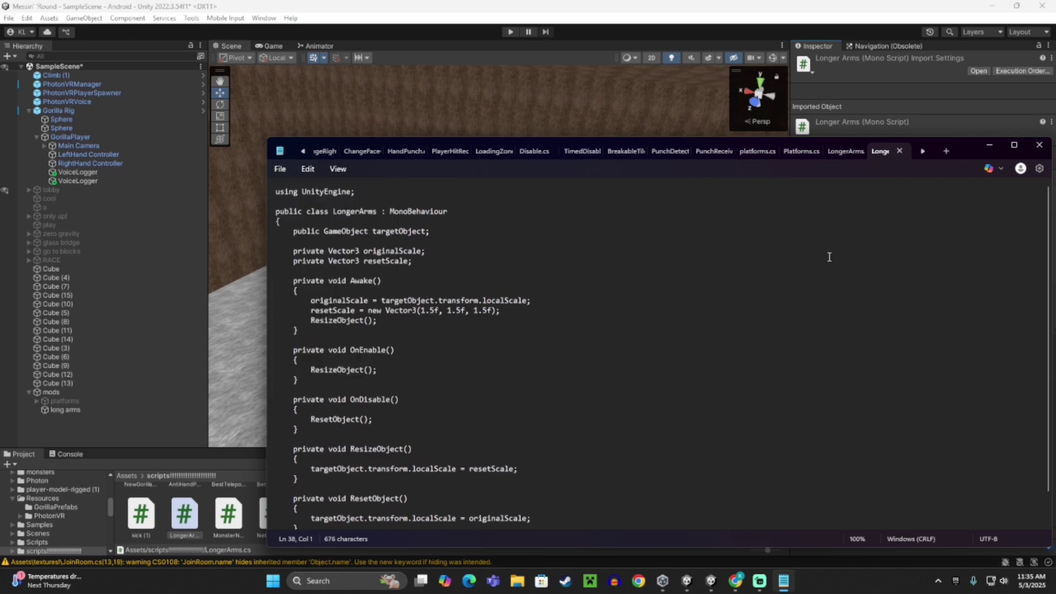
left_click(1040, 144)
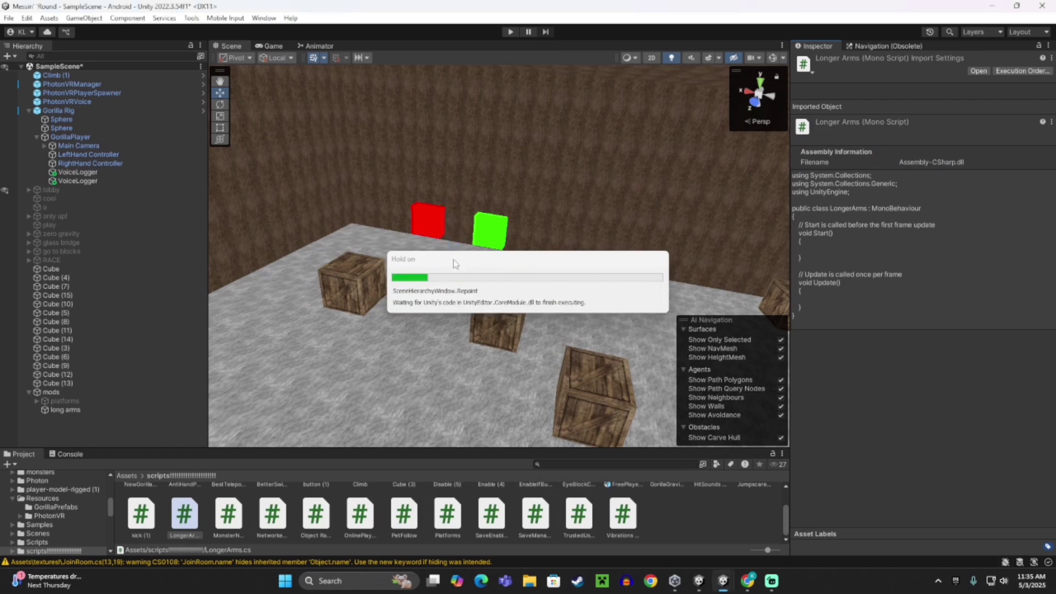
Select the red and green cubes by the wall together and duplicate them.
right_click_drag(440, 296, 418, 261)
key("w")
key("s")
key("w")
key("s")
left_click(385, 254)
left_click(469, 287, "shift")
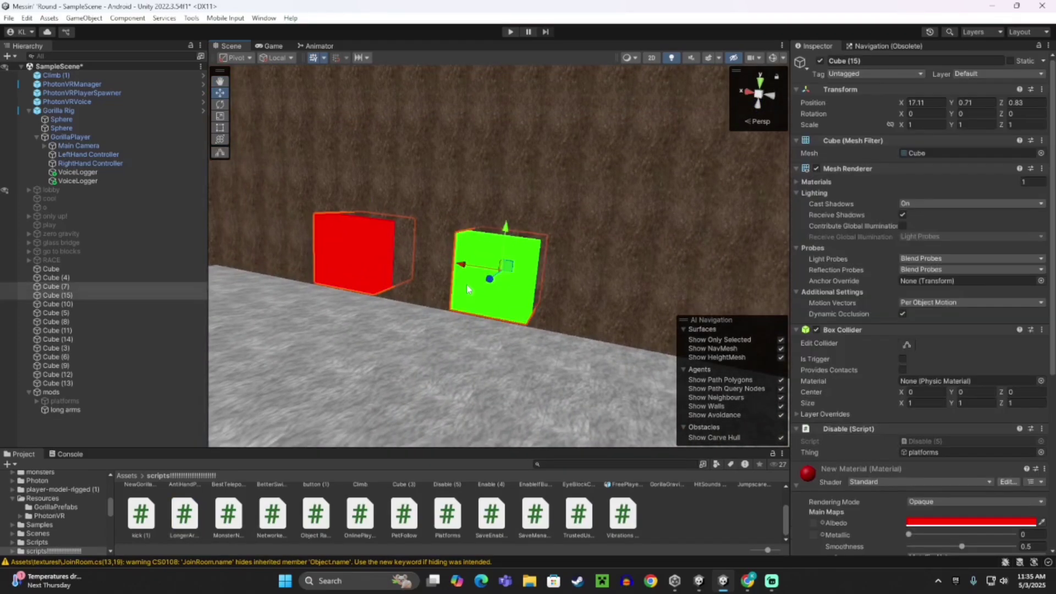
right_click_drag(494, 280, 424, 286)
key("ctrl+d")
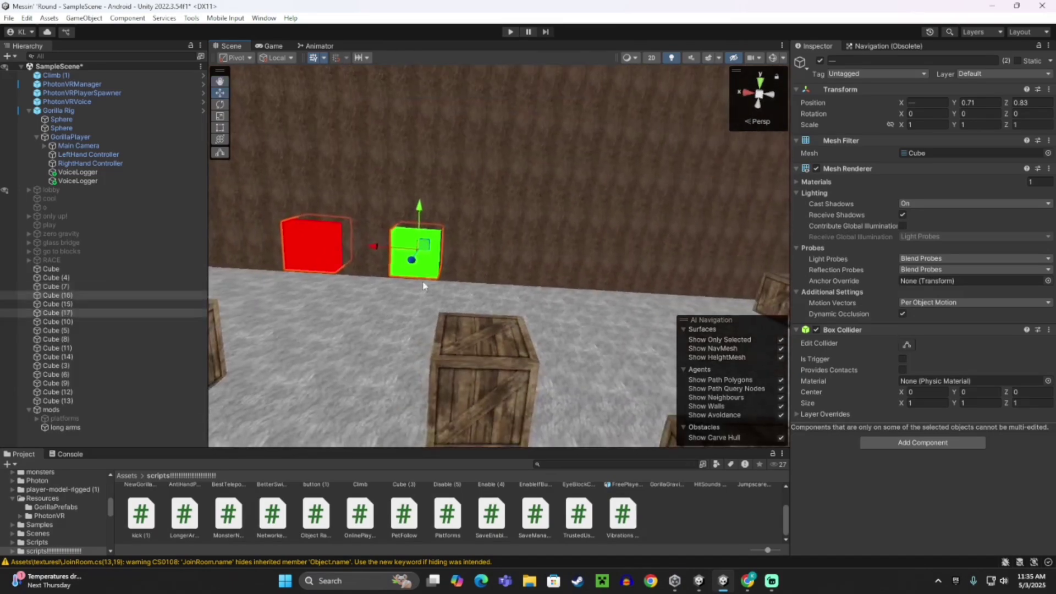
Move the duplicated pair along the wall, with the red cube at about X 11.54 and the green at X 9.38, both at Y 0.98.
left_click_drag(433, 244, 685, 267)
right_click_drag(594, 271, 474, 292)
left_click(370, 247)
right_click_drag(371, 248, 422, 327)
left_click(473, 222)
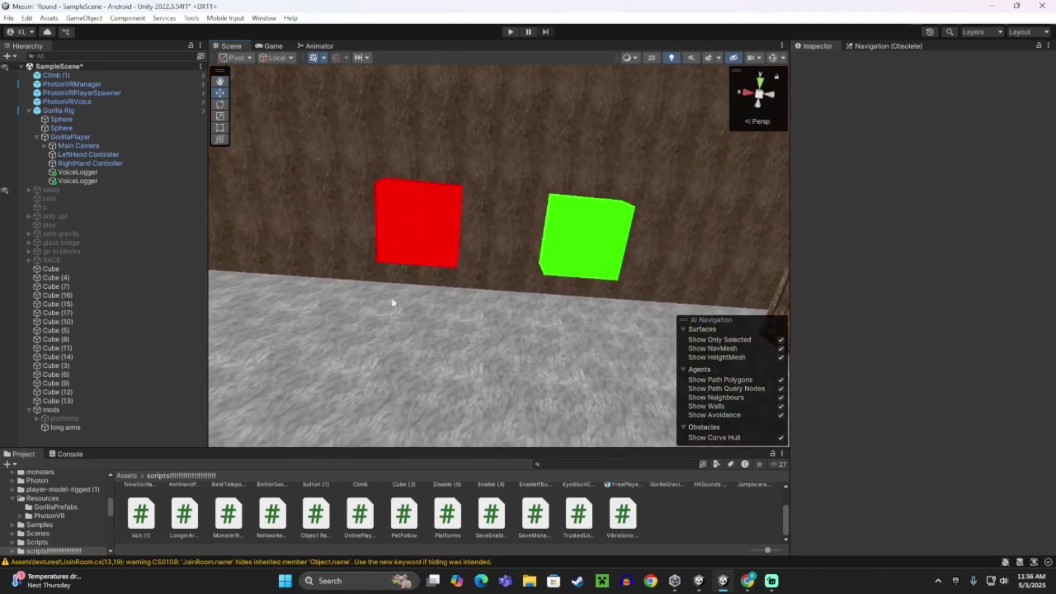
Add the Disable (5) script component to the duplicated red cube.
left_click(449, 256)
scroll(483, 274, "down", 2)
scroll(849, 490, "down", 7)
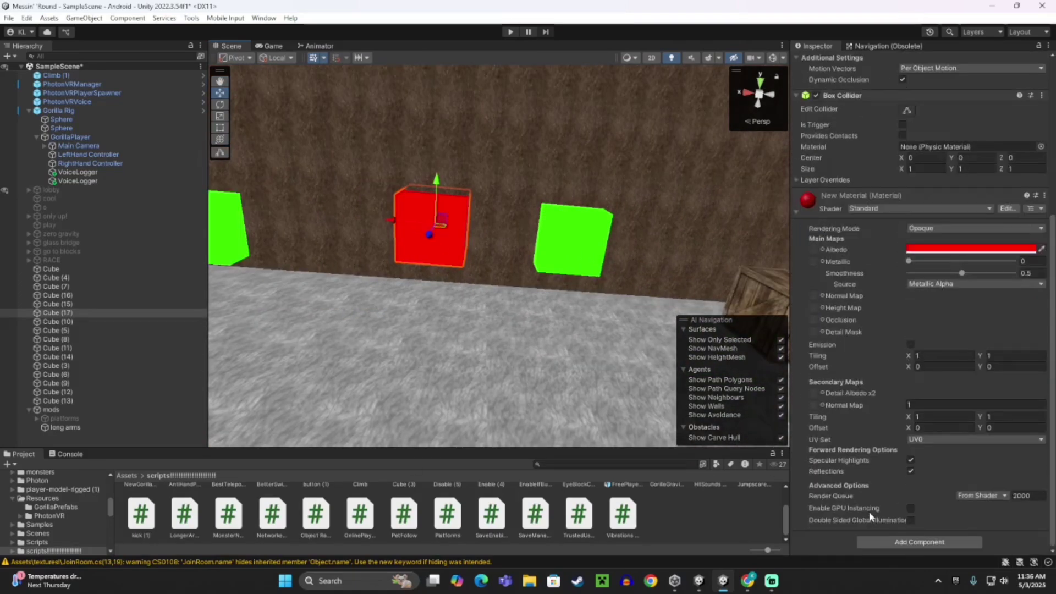
scroll(858, 297, "up", 5)
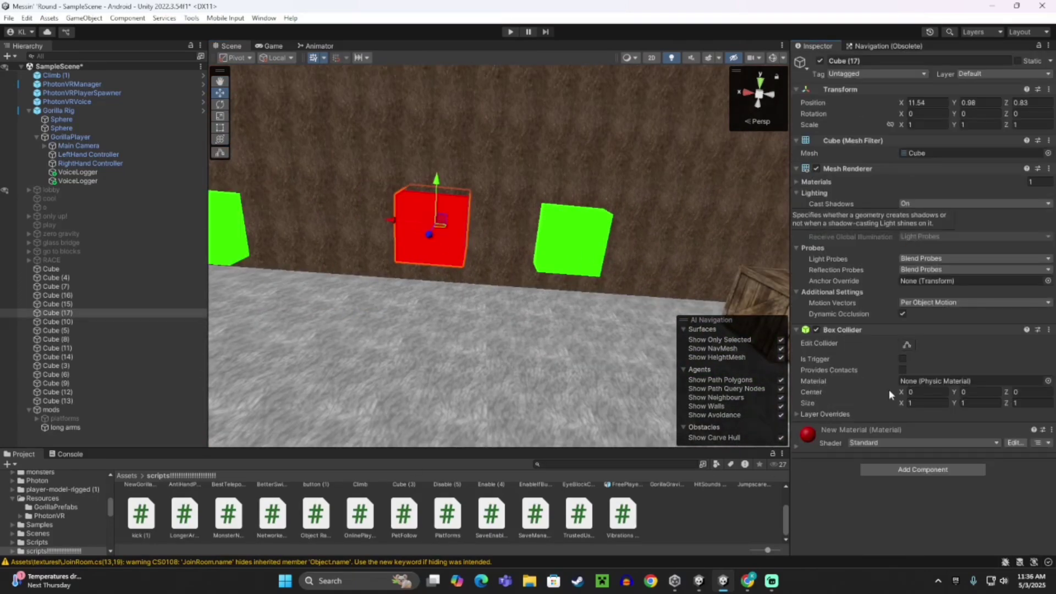
left_click(905, 470)
type("di")
left_click(905, 437)
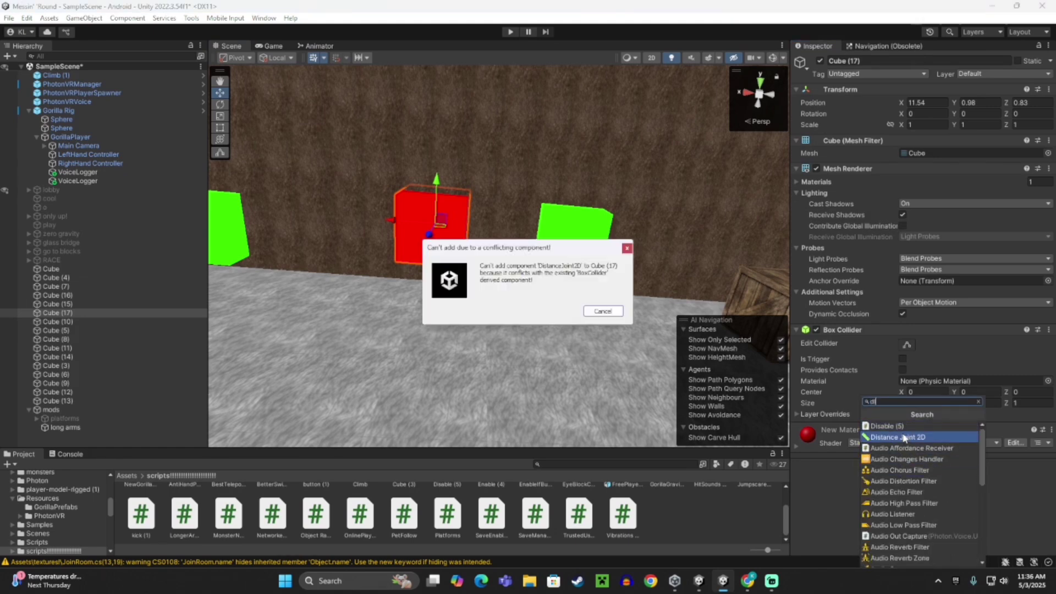
left_click(629, 248)
left_click(945, 465)
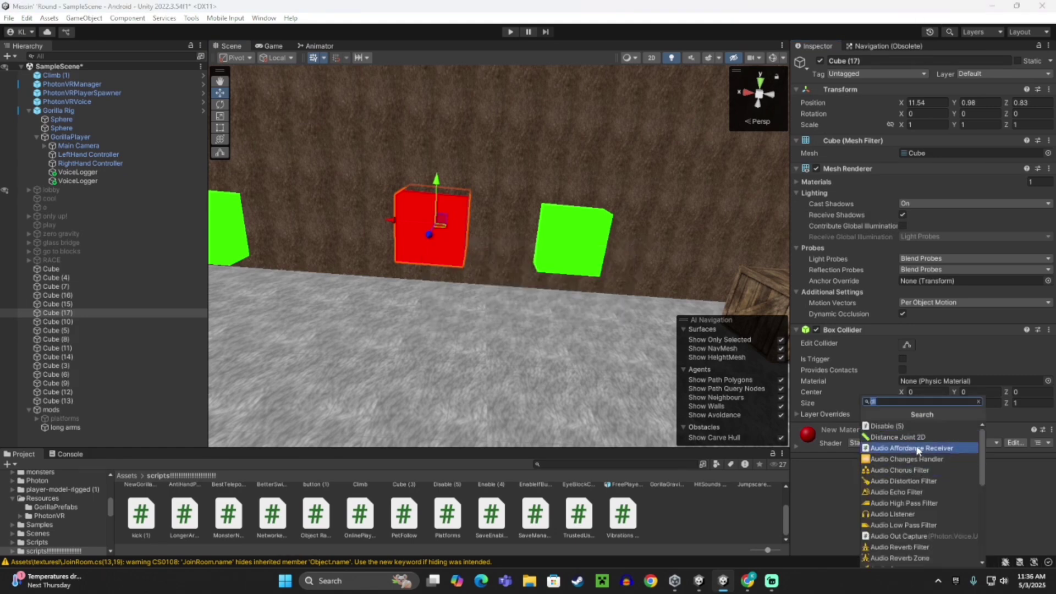
left_click(889, 426)
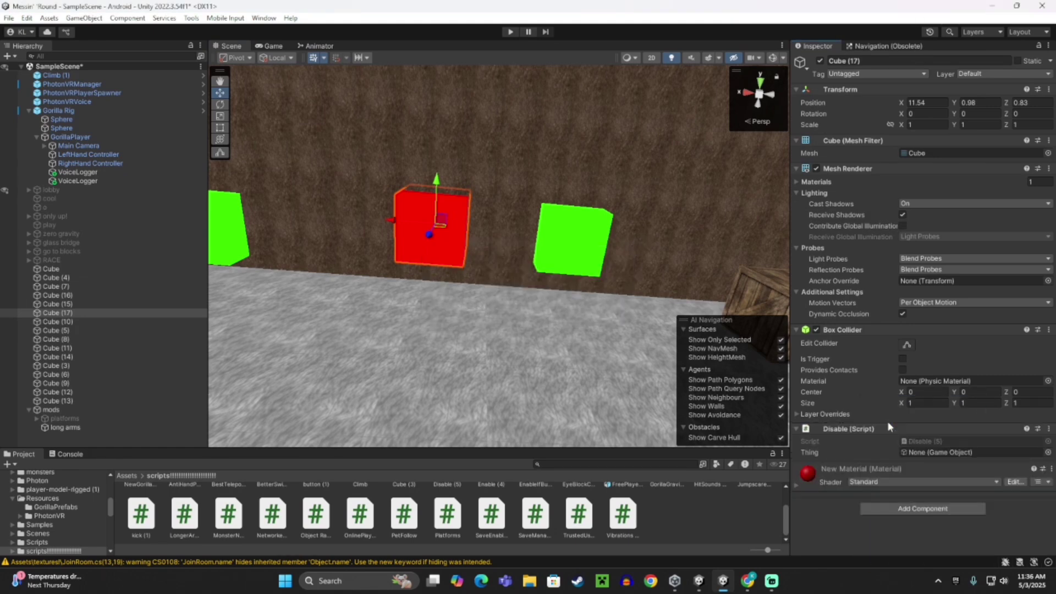
Add the Enable (4) script component to the duplicated green cube.
left_click(587, 237)
left_click(889, 469)
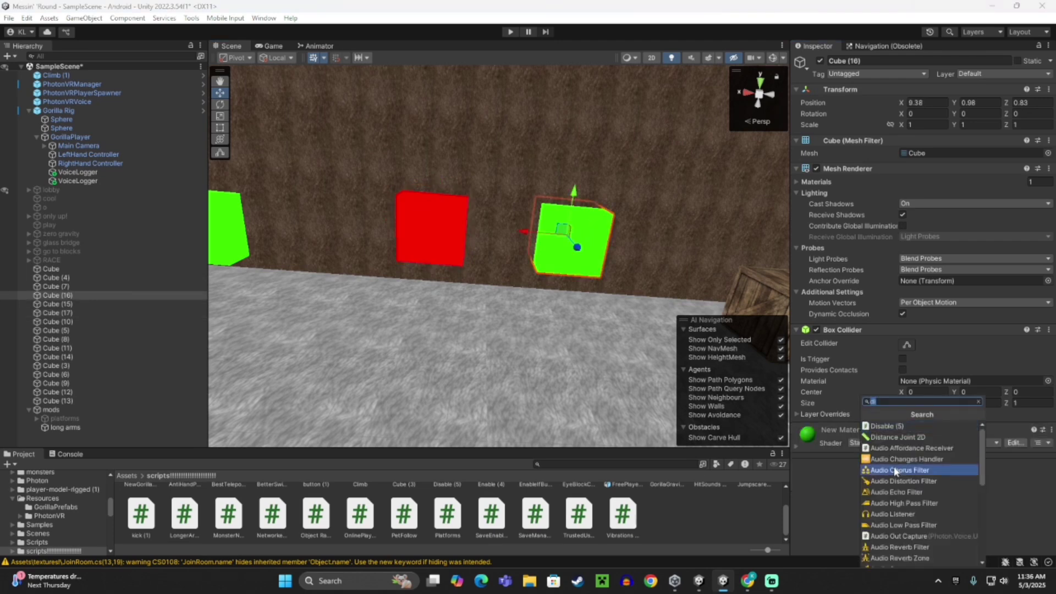
left_click(887, 428)
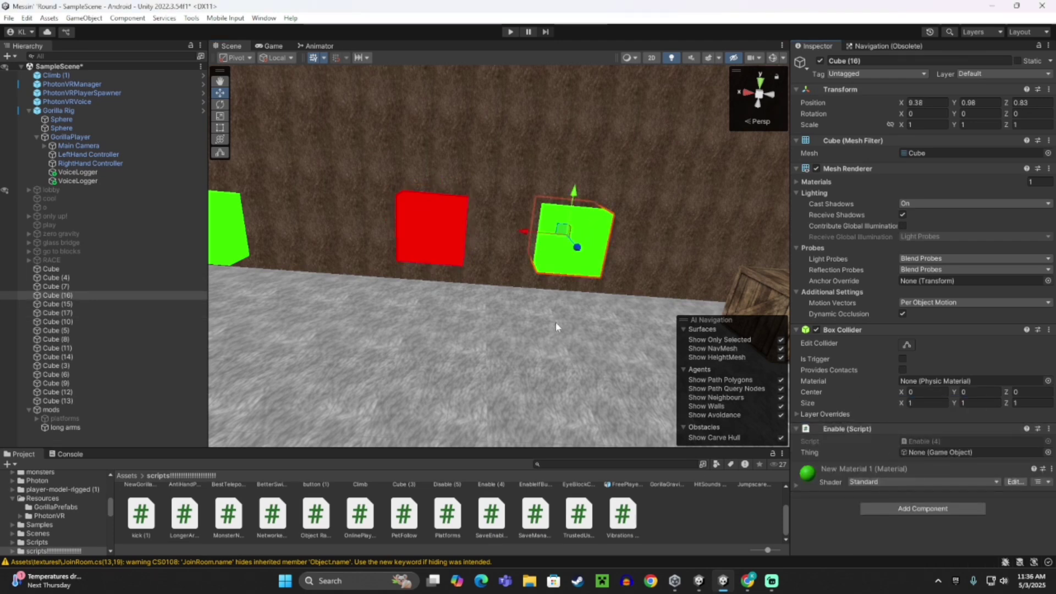
left_click(117, 443)
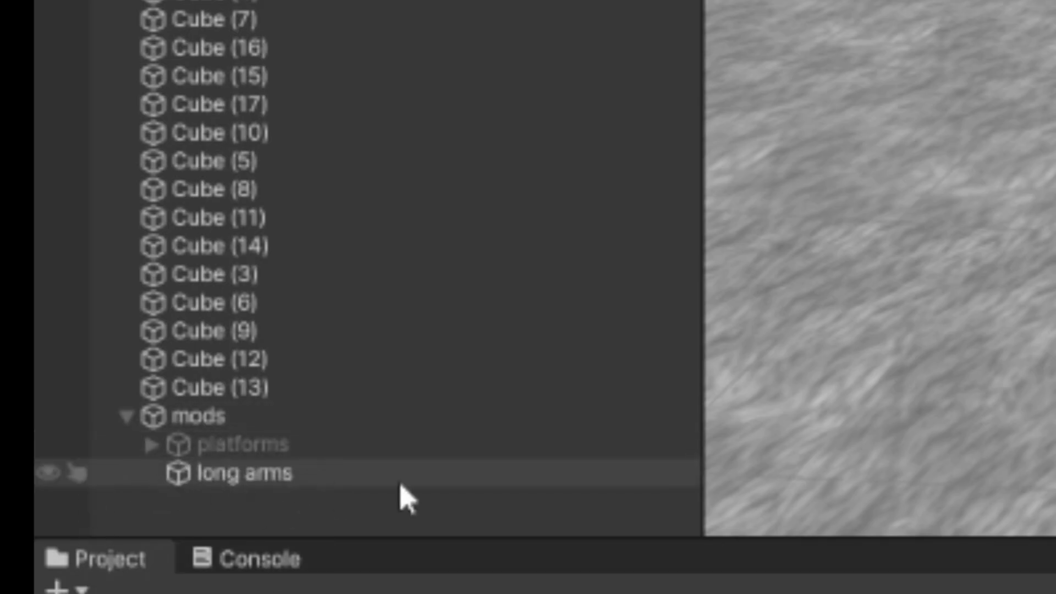
Add the Longer Arms script to the long arms object and assign Gorilla Rig as its Target Object.
left_click(329, 484)
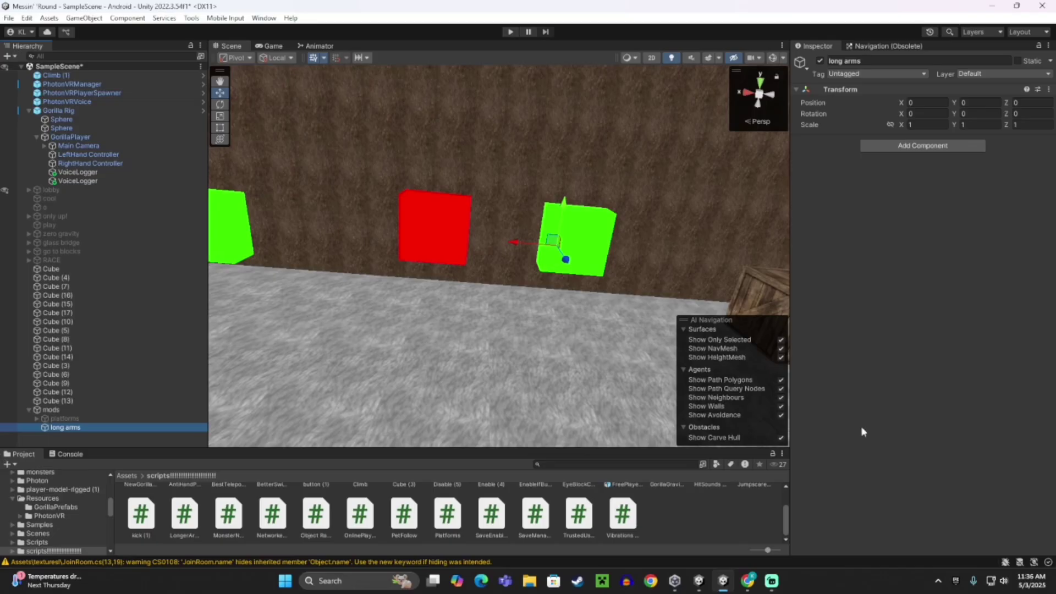
left_click(902, 146)
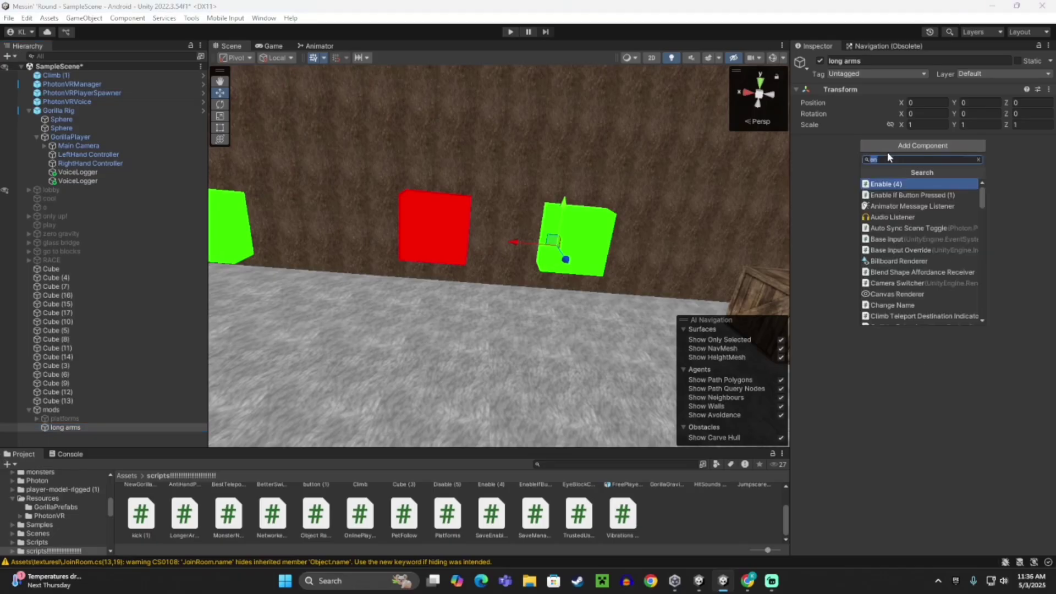
type("longer")
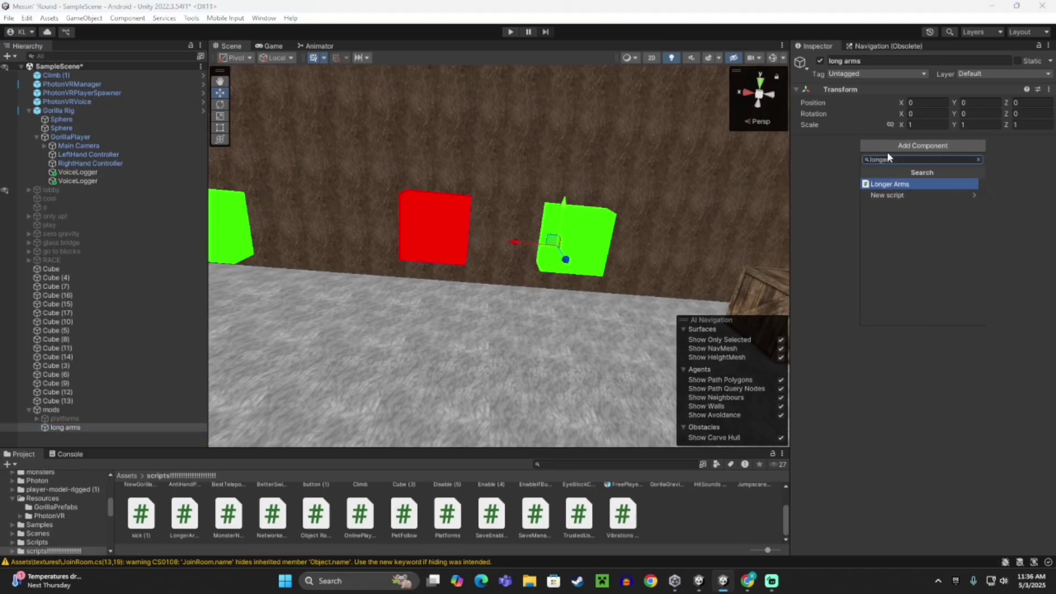
left_click(894, 184)
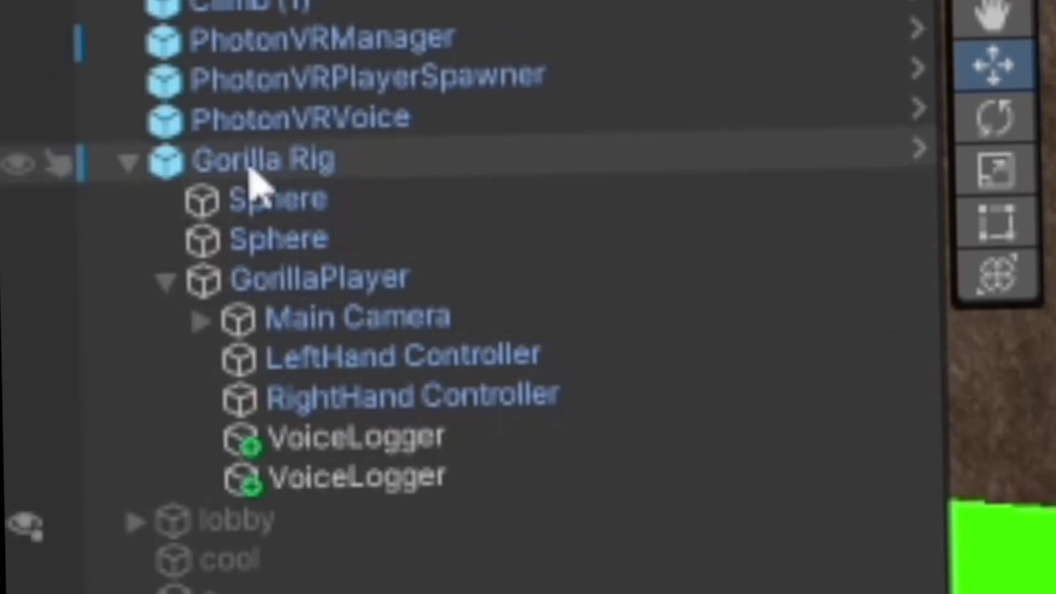
left_click_drag(249, 169, 912, 174)
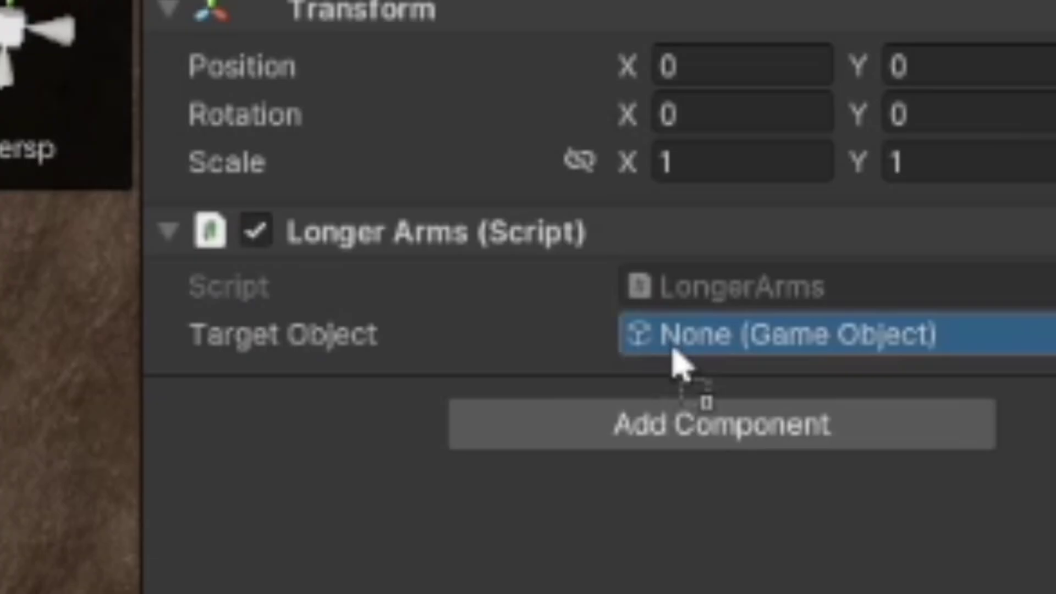
Assign the long arms object as the Thing in the duplicated red cube's Disable script and the duplicated green cube's Enable script.
left_click_drag(674, 355, 677, 358)
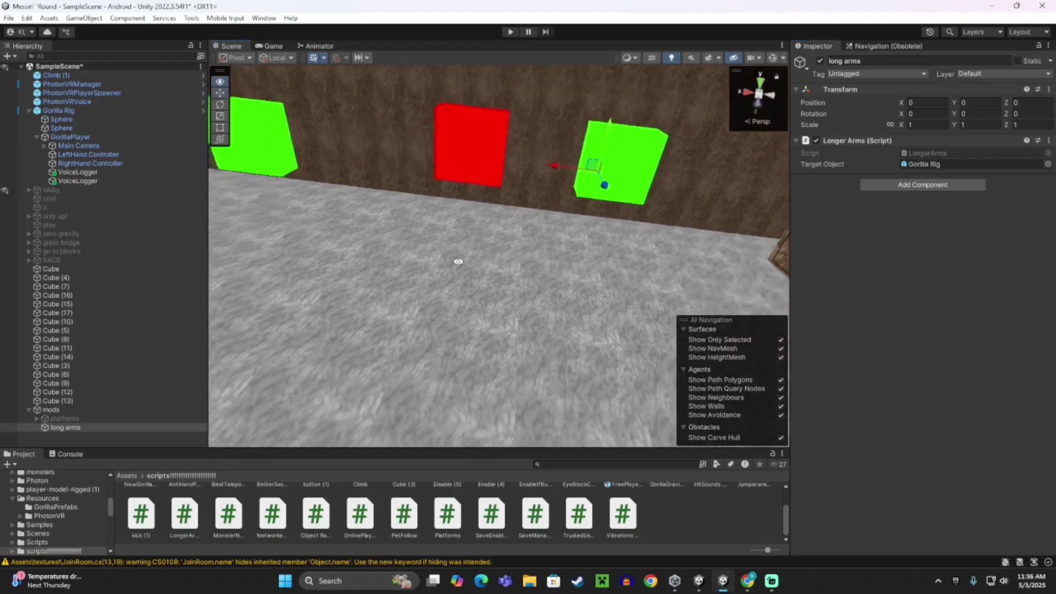
right_click_drag(459, 262, 586, 144)
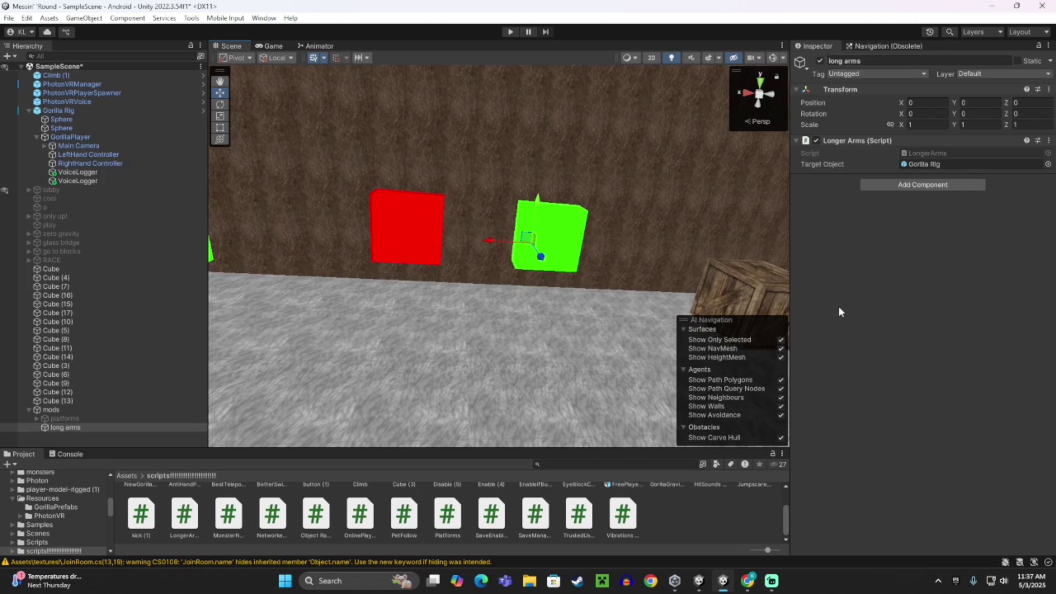
right_click(57, 438)
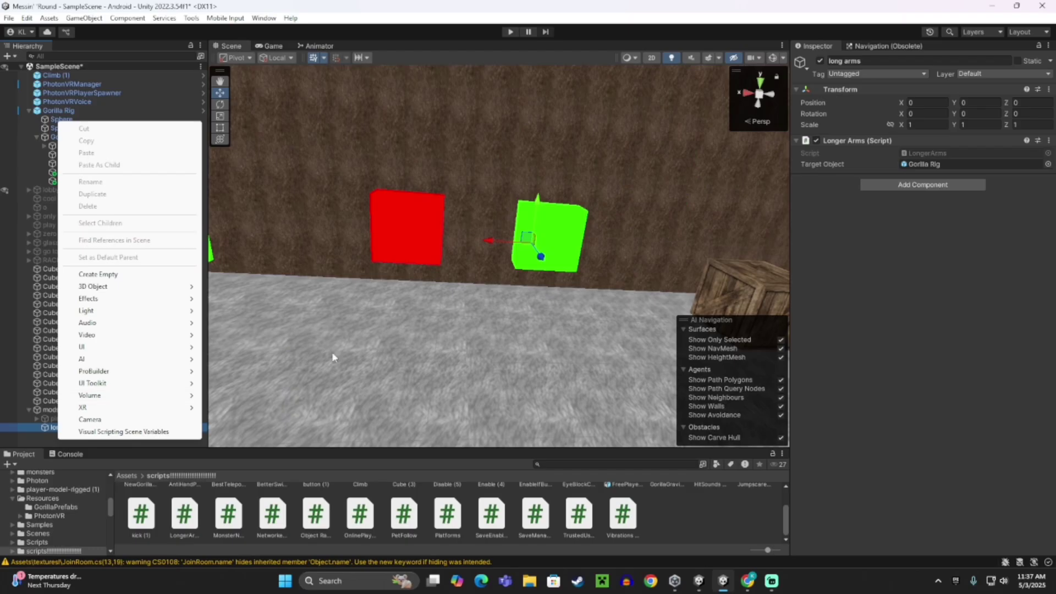
right_click_drag(398, 342, 413, 310)
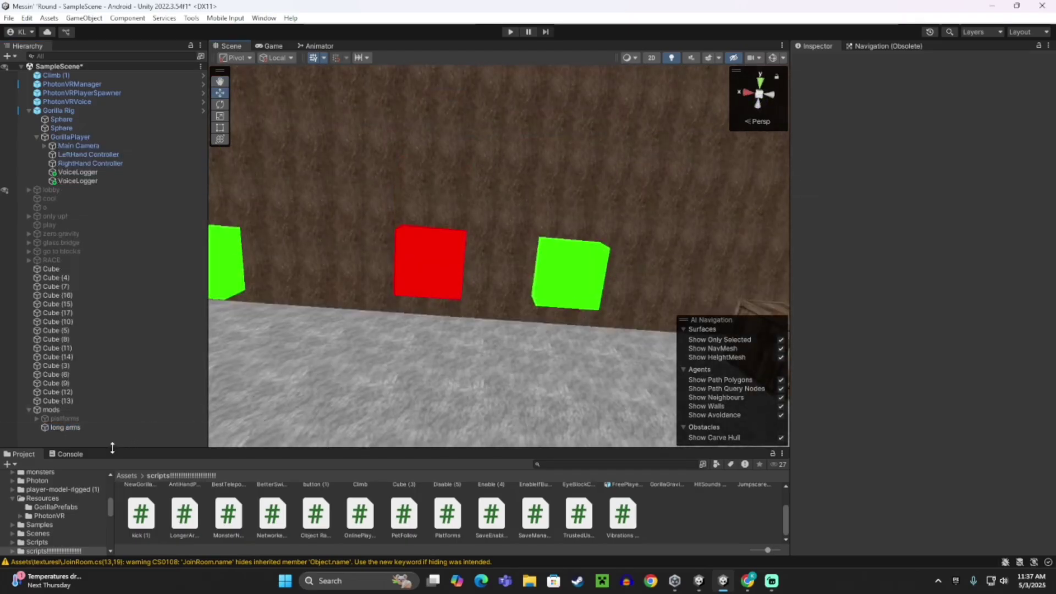
left_click(420, 282)
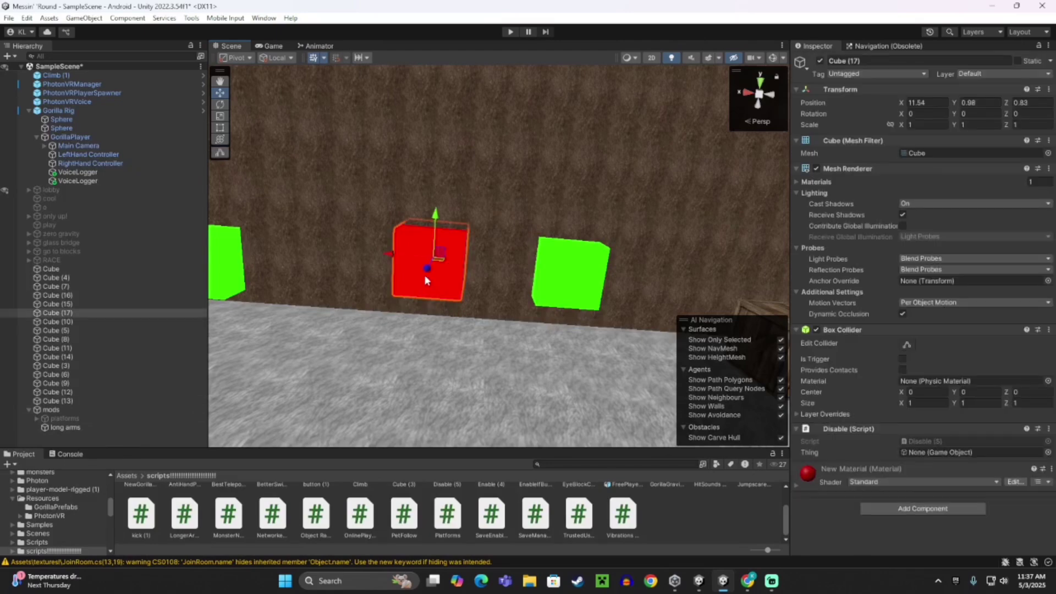
left_click_drag(74, 428, 974, 452)
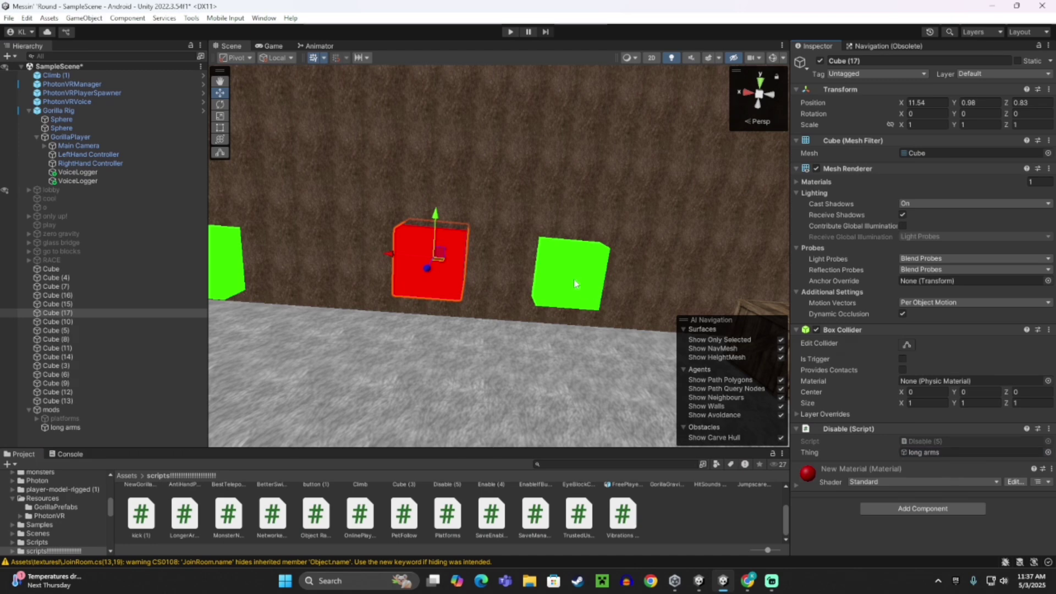
left_click(574, 279)
left_click_drag(60, 427, 974, 453)
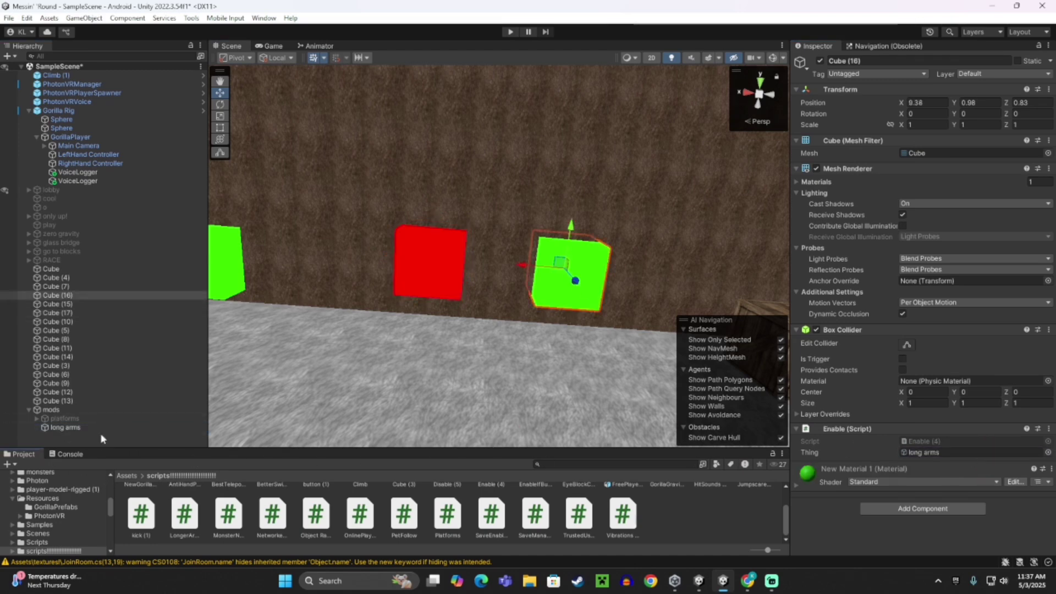
Deactivate the long arms object under mods.
left_click(67, 428)
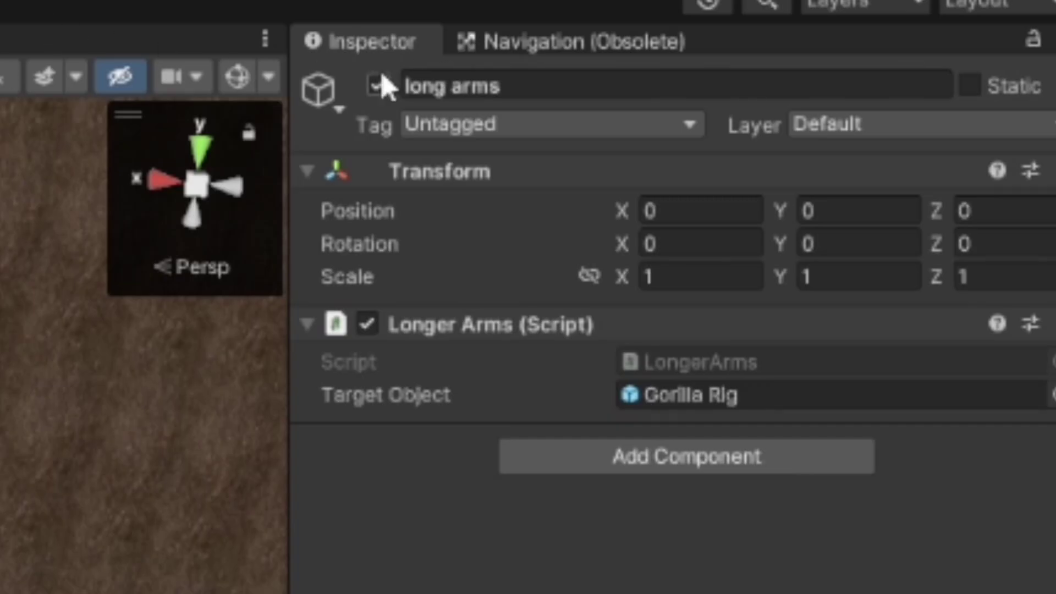
left_click(378, 86)
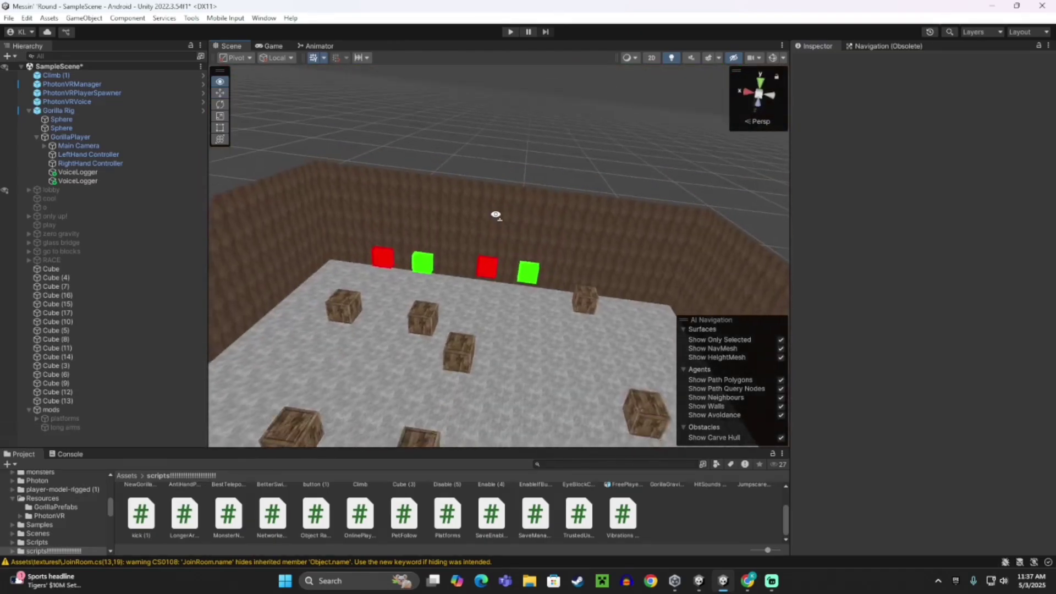
Look over the room with both cube pairs, start play mode, and switch to Streamlabs Desktop.
right_click_drag(496, 214, 476, 253)
key("w")
key("s")
key("w")
right_click_drag(475, 250, 504, 203)
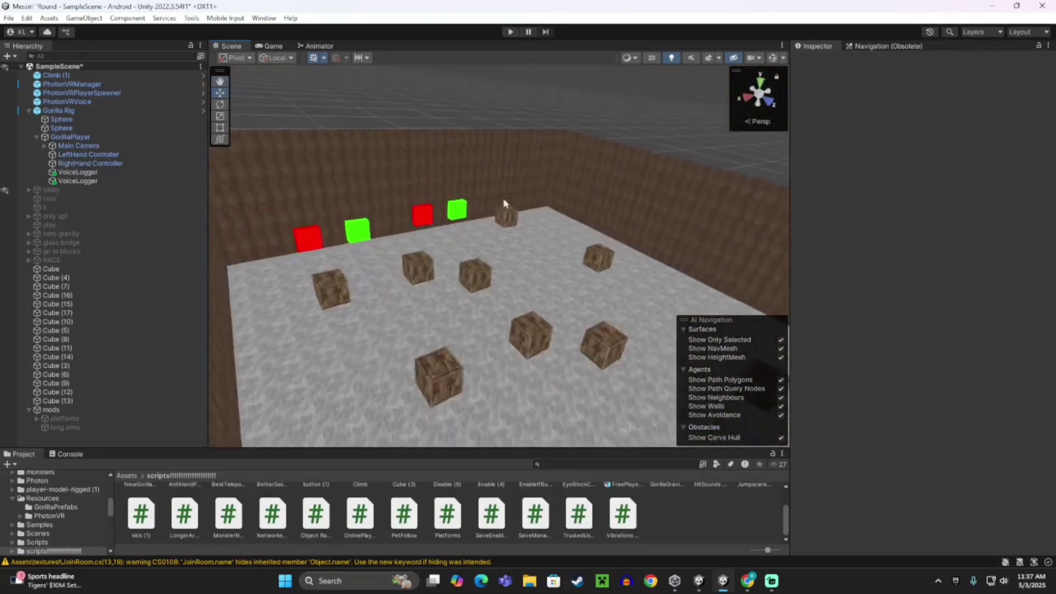
left_click(510, 32)
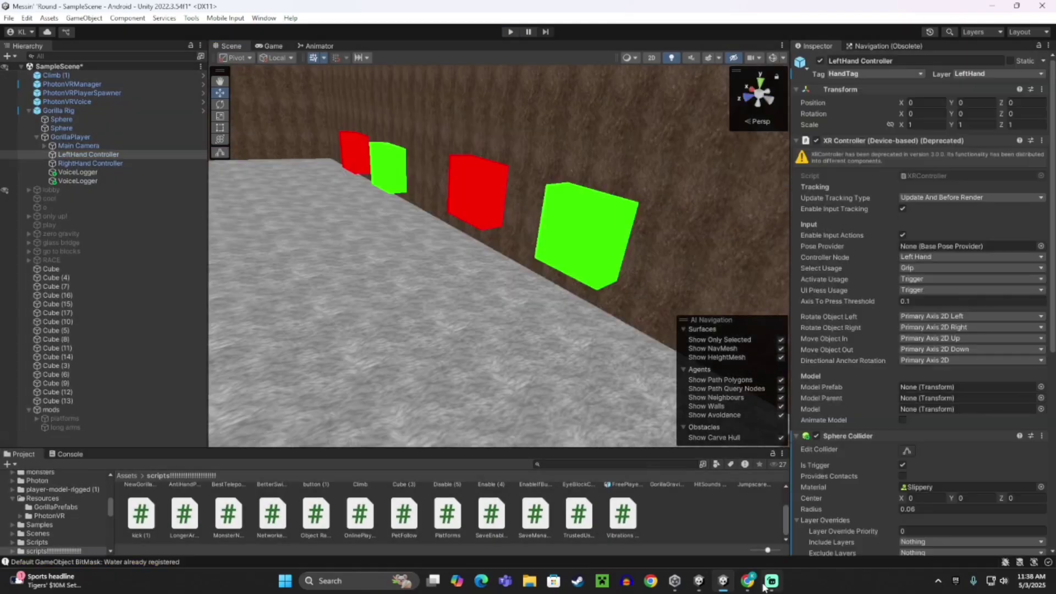
left_click(772, 581)
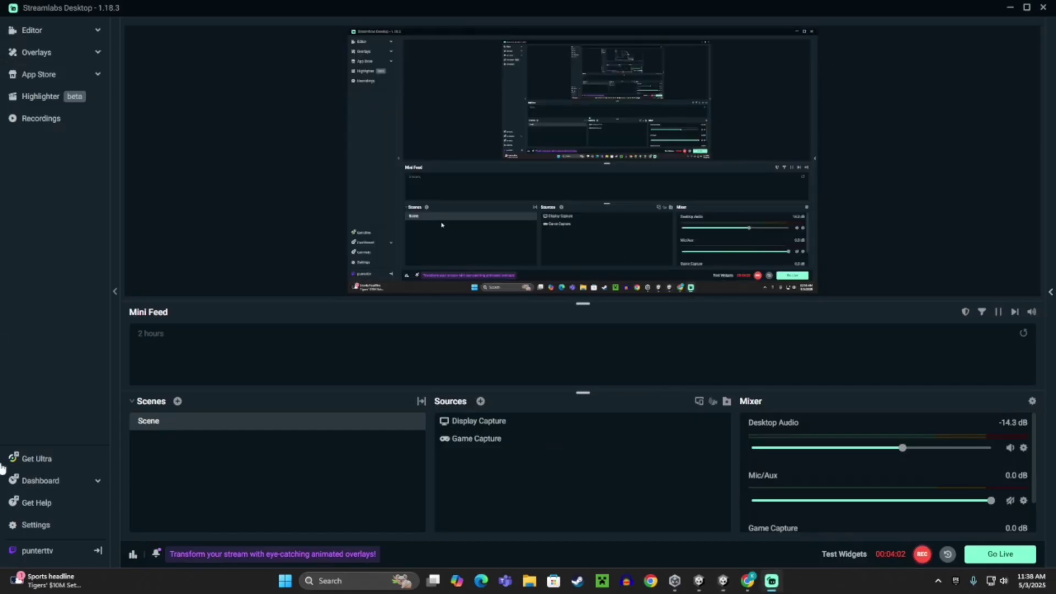